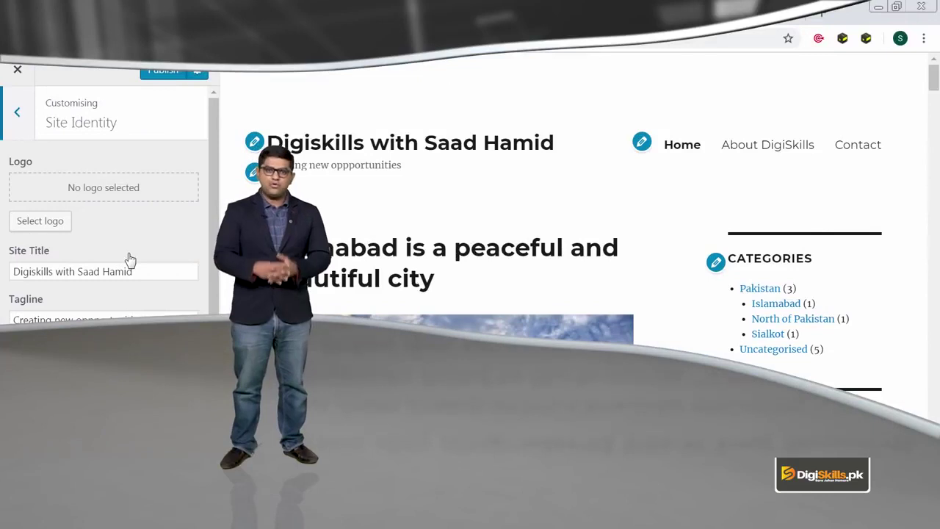
# - Open the site logo selection, compare the upload and media library options, and pick an image from the library
pyautogui.click(40, 221)
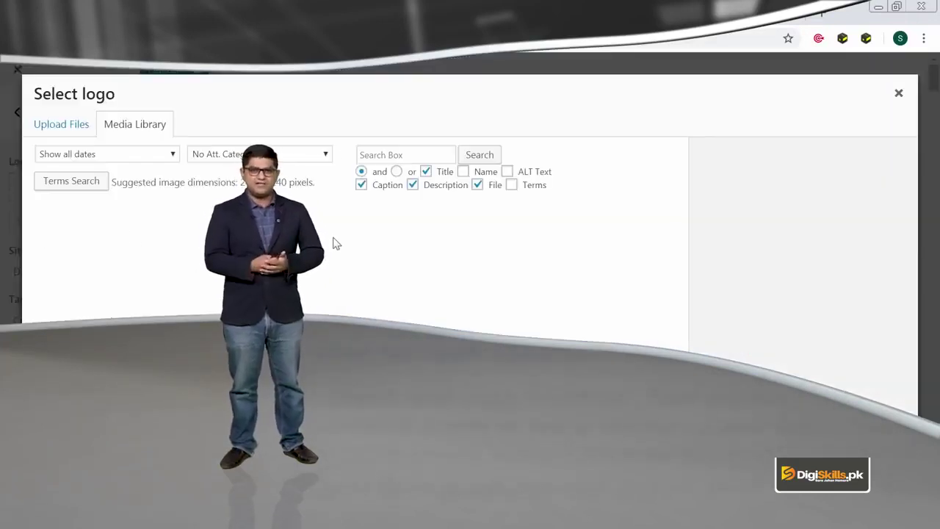
pyautogui.click(82, 124)
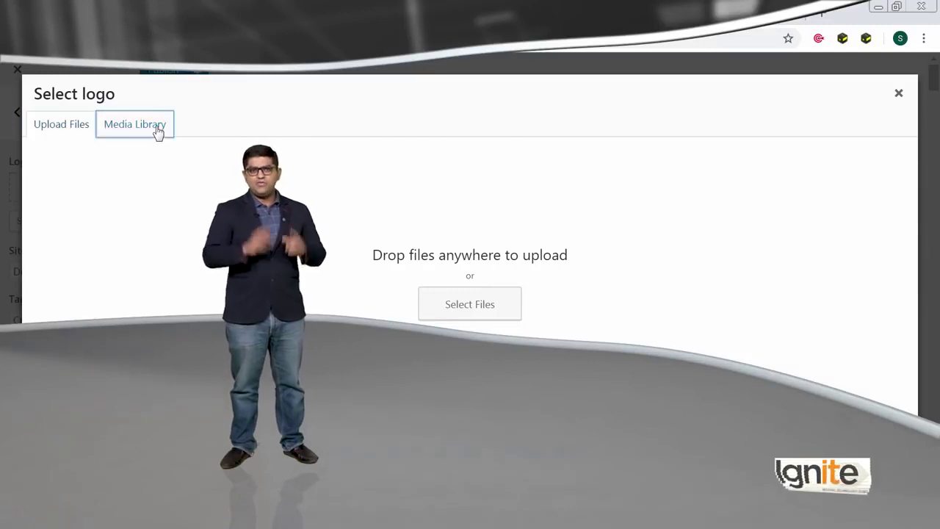
pyautogui.click(157, 132)
pyautogui.click(121, 268)
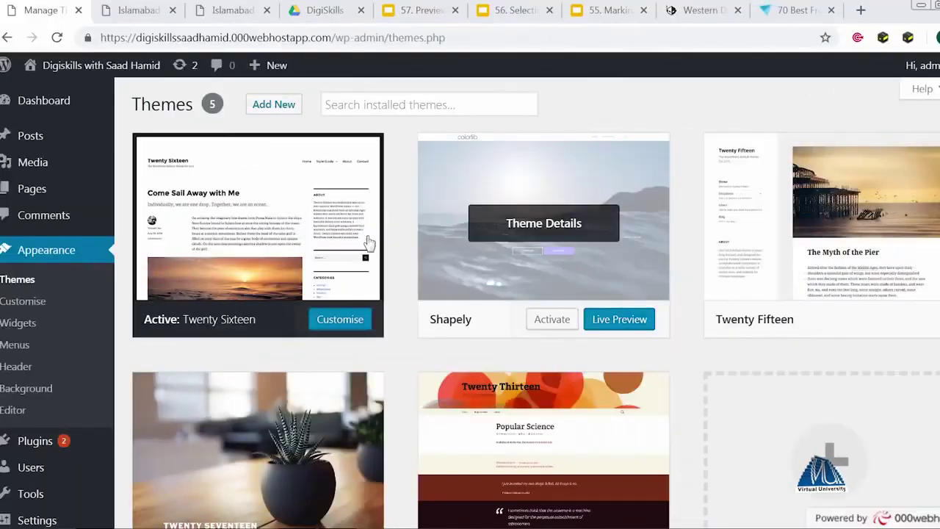
# - Open the live site in a new browser tab and look through its home page
pyautogui.moveTo(114, 74)
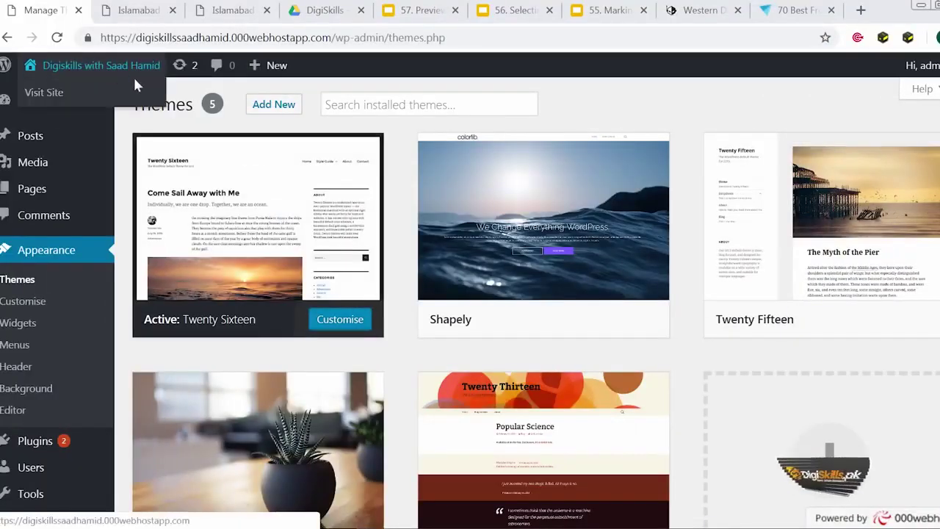
pyautogui.rightClick(138, 74)
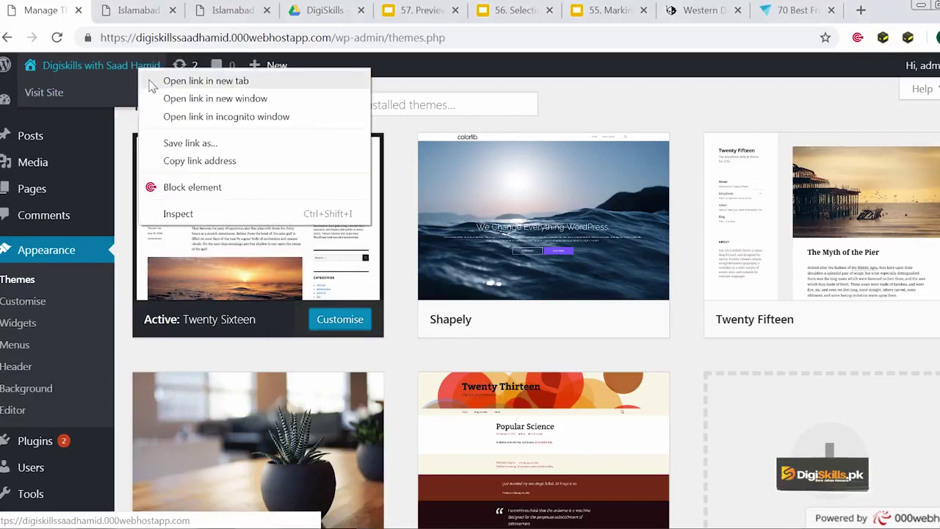
pyautogui.click(176, 79)
pyautogui.click(124, 11)
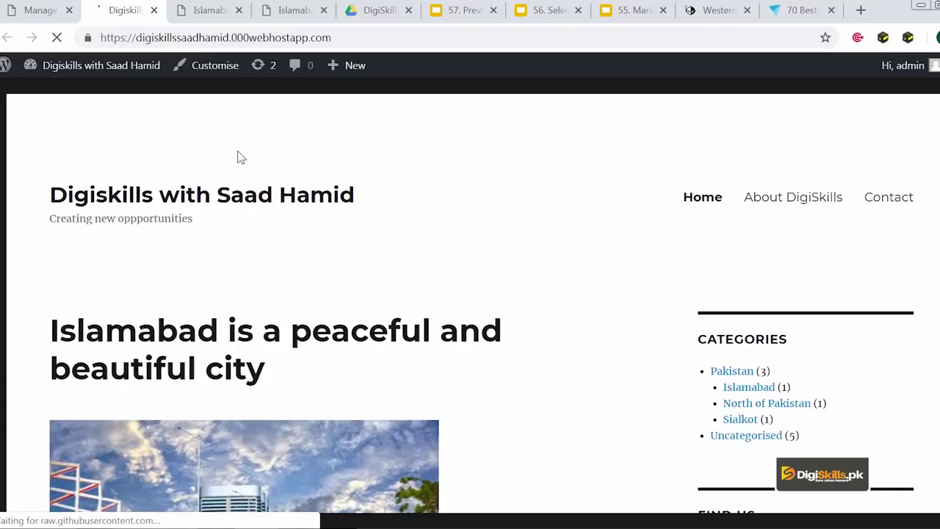
pyautogui.scroll(-5, 237, 157)
pyautogui.scroll(1, 238, 158)
pyautogui.scroll(-1, 239, 158)
pyautogui.scroll(5, 238, 159)
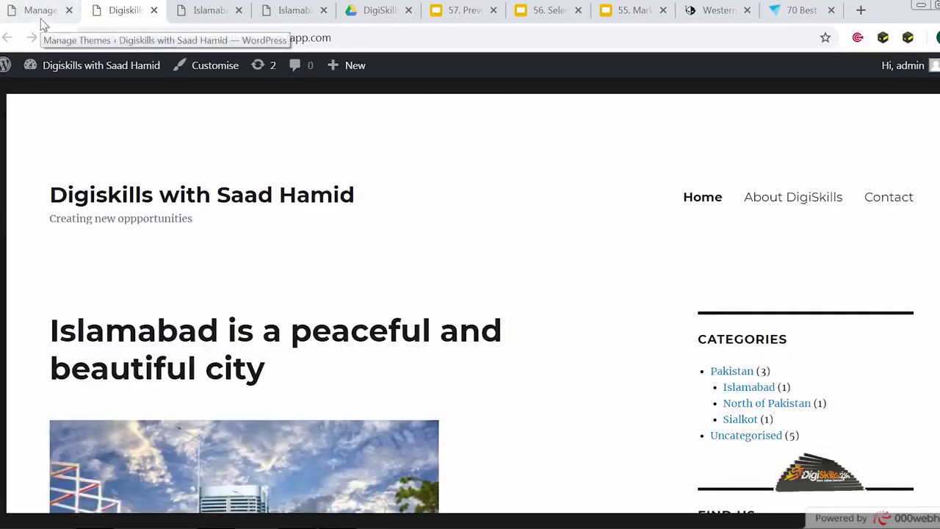
# - Return to the themes page, open the customiser for the active theme, and view the installed themes from there
pyautogui.click(38, 10)
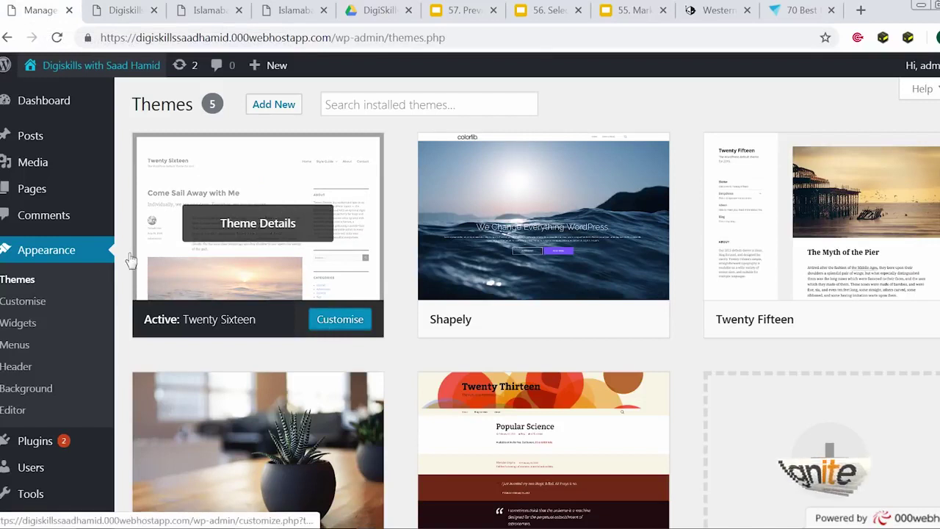
pyautogui.click(81, 312)
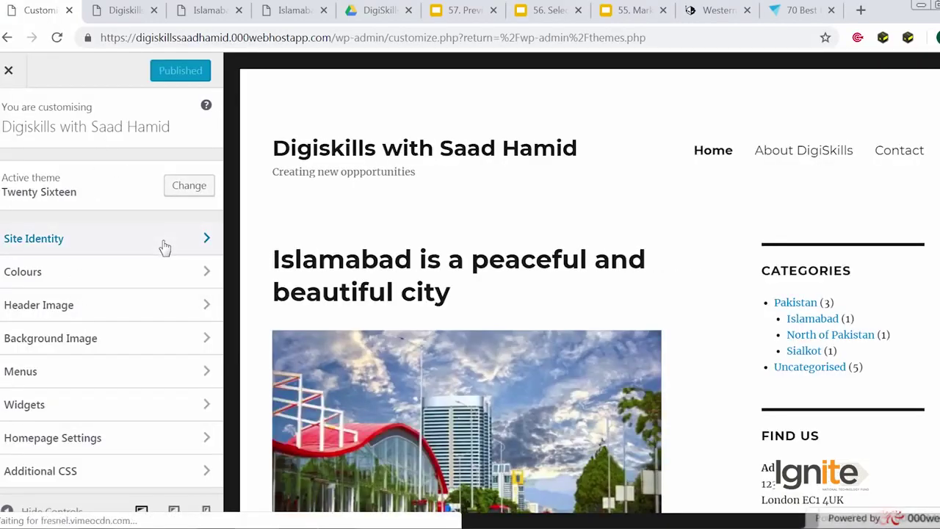
pyautogui.click(176, 196)
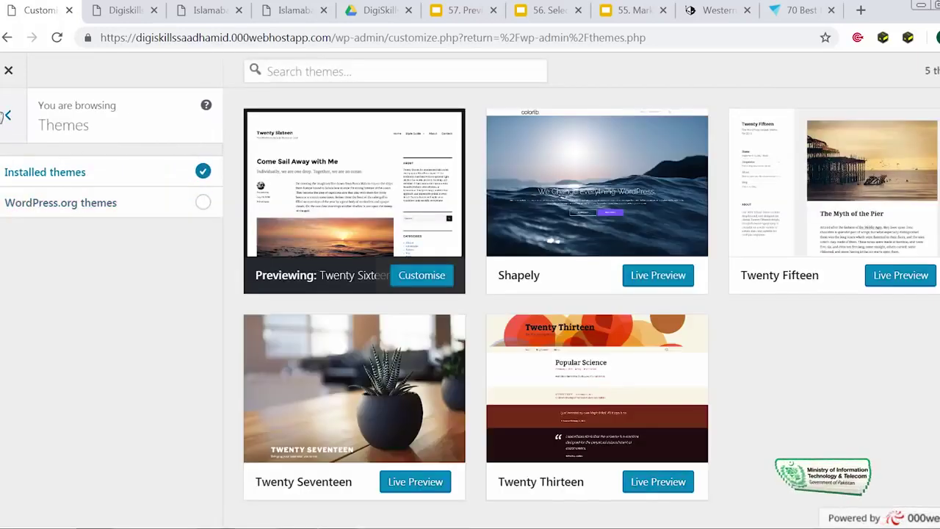
pyautogui.click(6, 115)
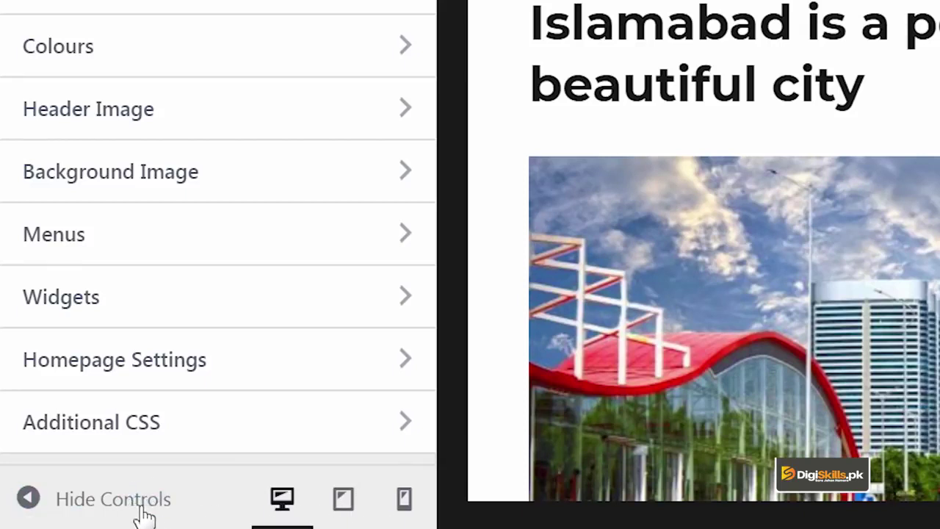
# - Hide and restore the customiser controls, and examine the site preview at tablet and mobile sizes
pyautogui.click(41, 490)
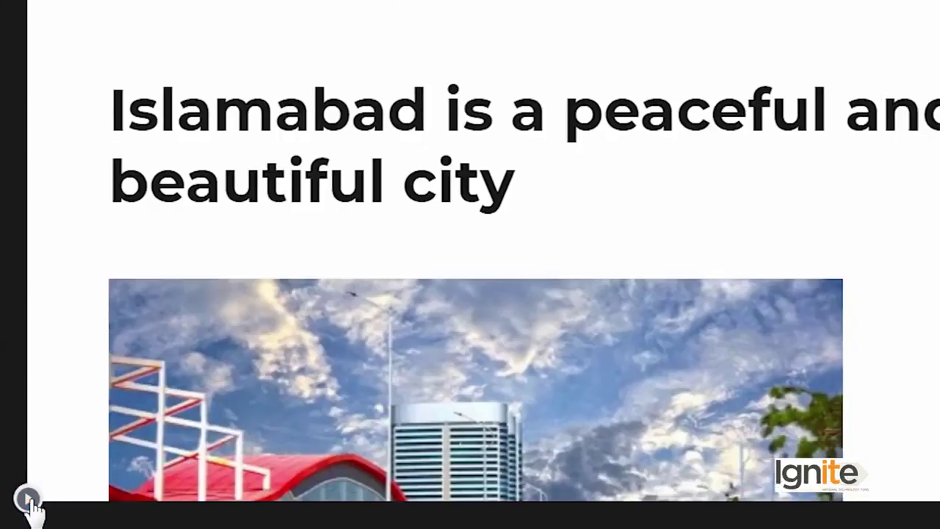
pyautogui.click(28, 498)
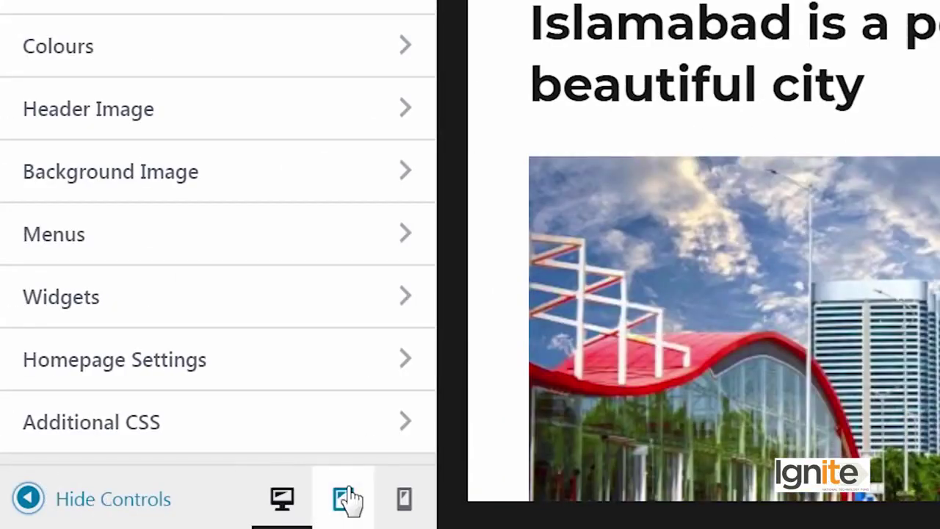
pyautogui.click(345, 498)
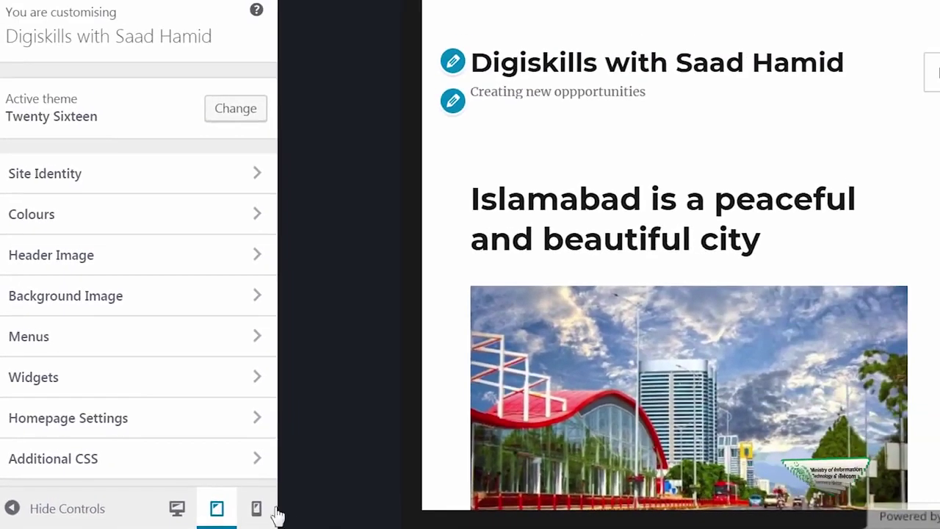
pyautogui.click(259, 508)
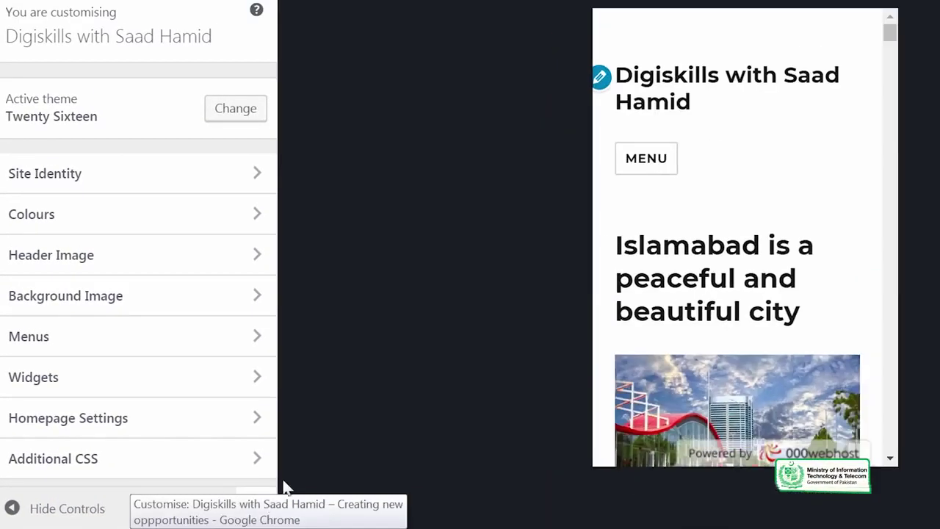
pyautogui.scroll(-10, 776, 331)
pyautogui.scroll(7, 765, 317)
pyautogui.scroll(5, 773, 312)
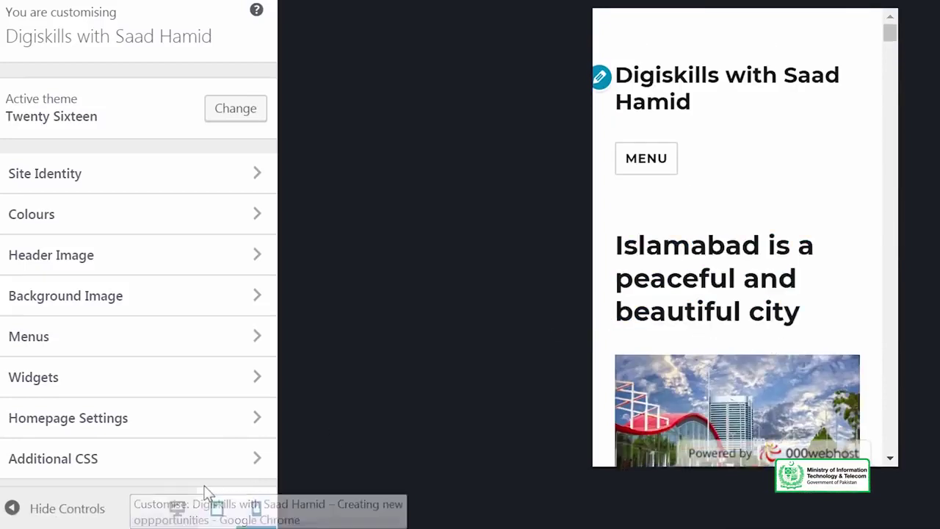
# - Switch the site preview to desktop size and look through the home page posts
pyautogui.click(180, 506)
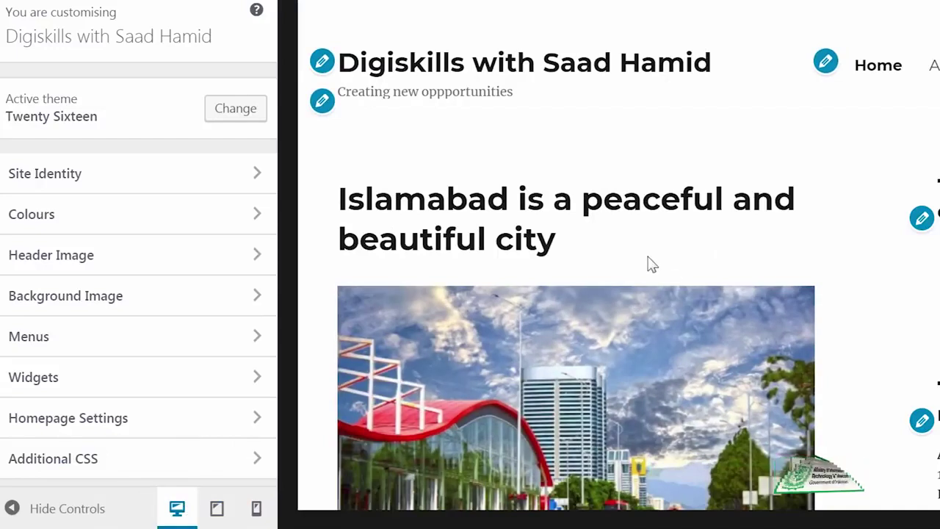
pyautogui.scroll(-8, 518, 301)
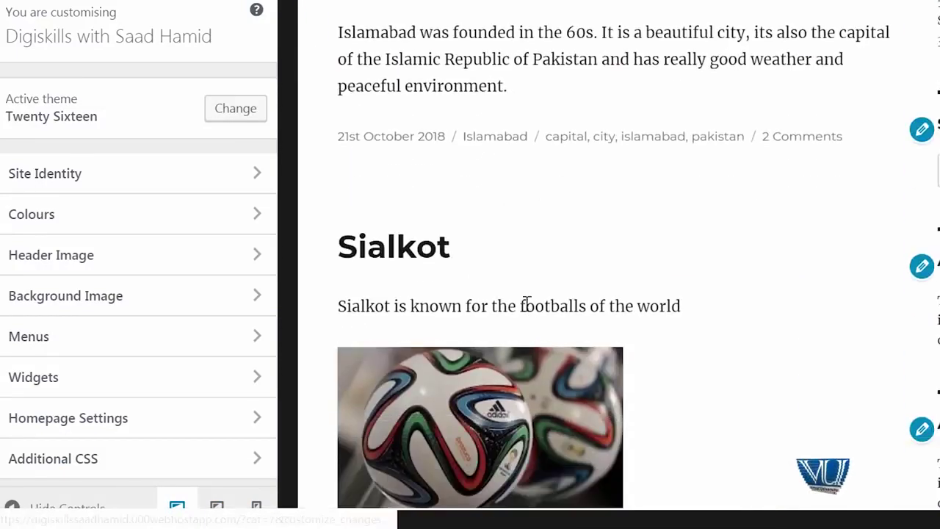
pyautogui.scroll(-8, 791, 292)
pyautogui.scroll(12, 751, 325)
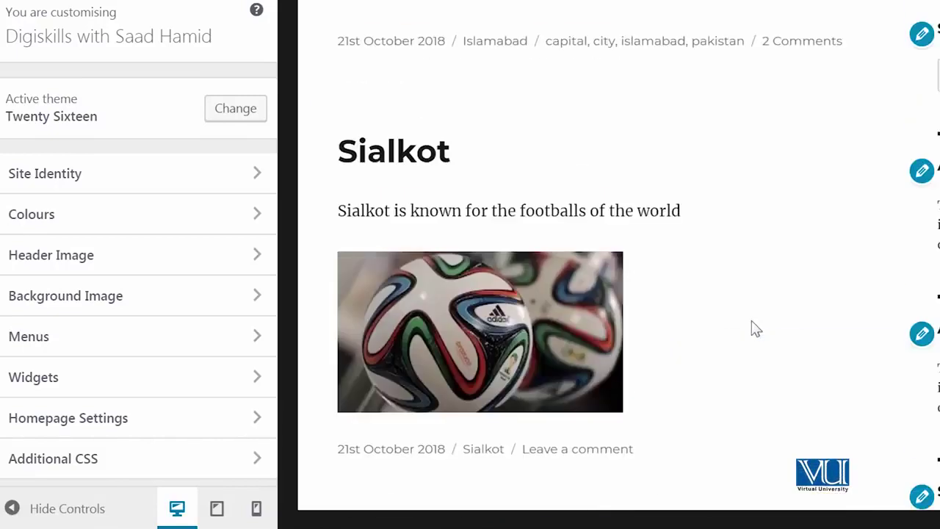
pyautogui.scroll(3, 751, 326)
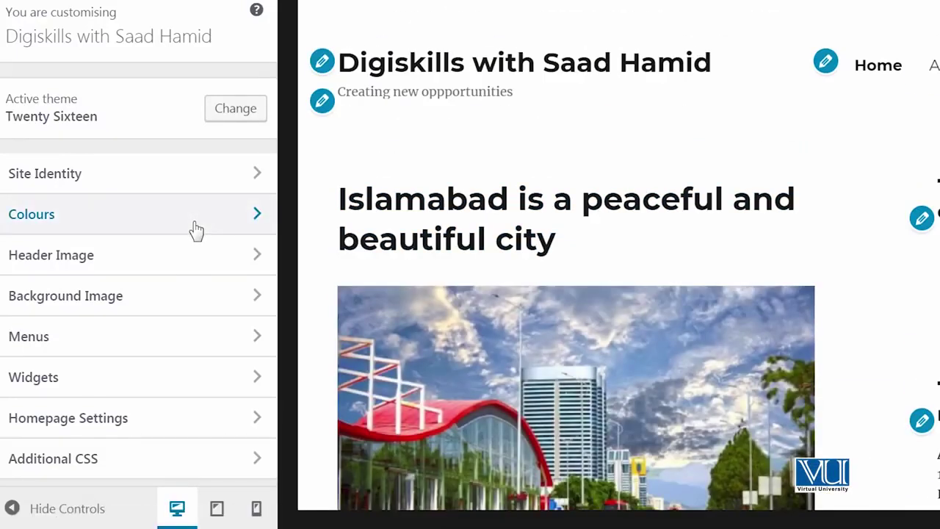
# - Try blue, purple, orange and yellow as the site's background colour, and settle on white (#ffffff)
pyautogui.click(200, 229)
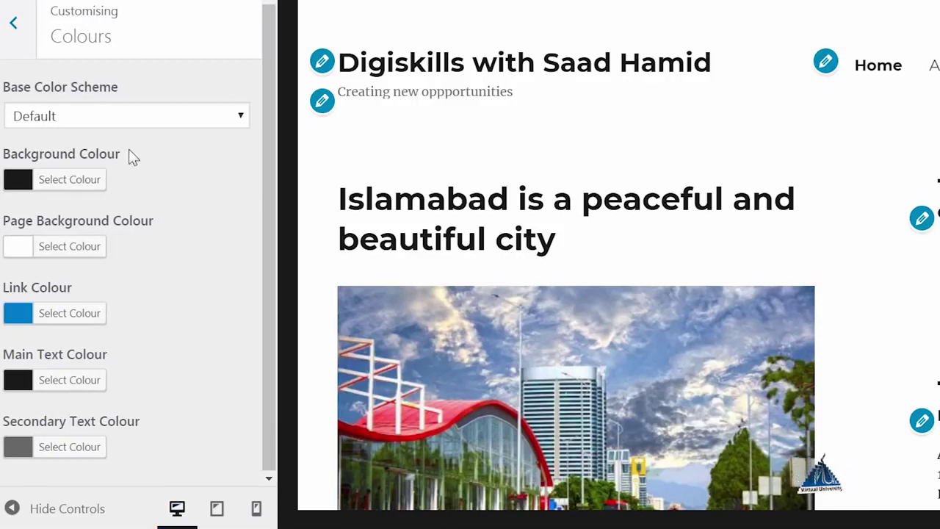
pyautogui.click(78, 179)
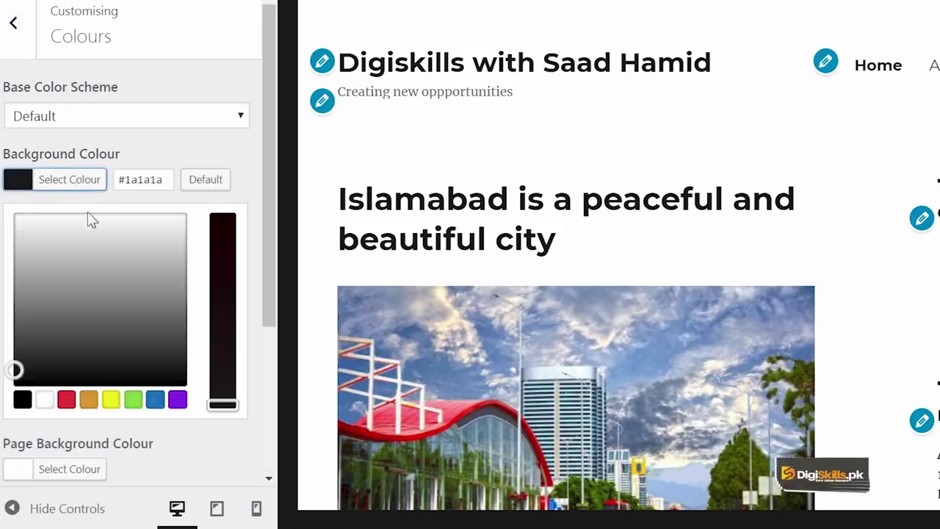
pyautogui.click(156, 400)
pyautogui.click(177, 401)
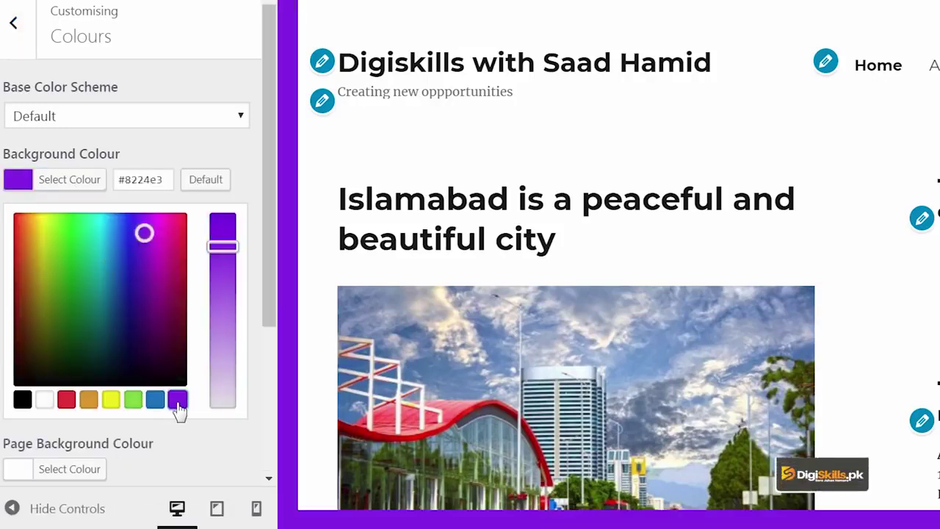
pyautogui.click(89, 401)
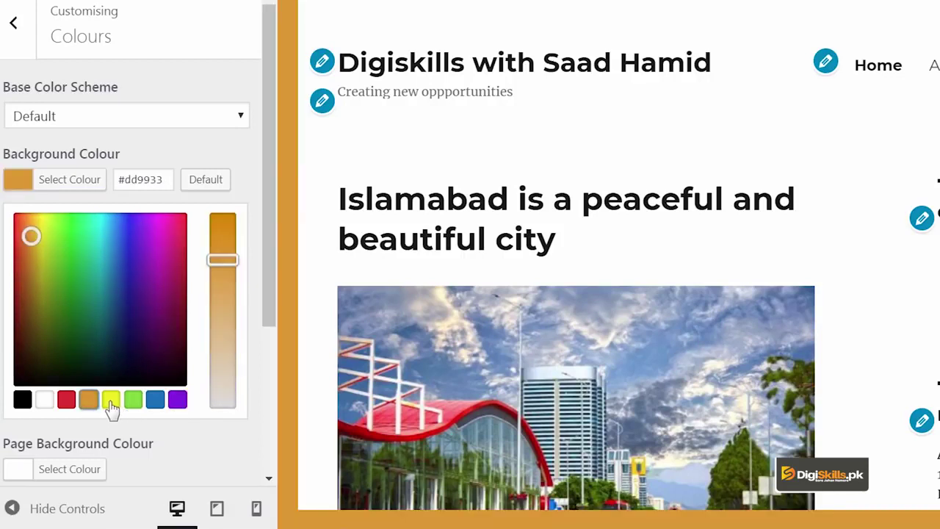
pyautogui.click(111, 401)
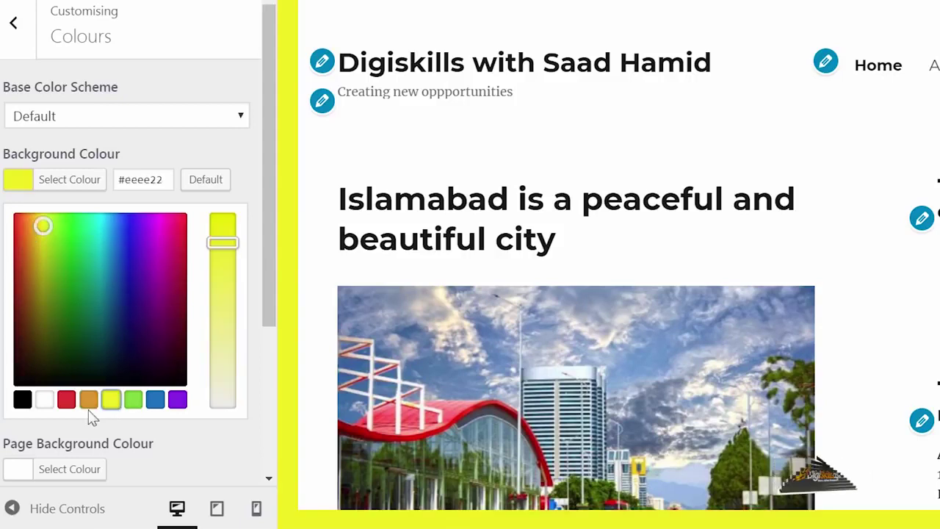
pyautogui.click(44, 400)
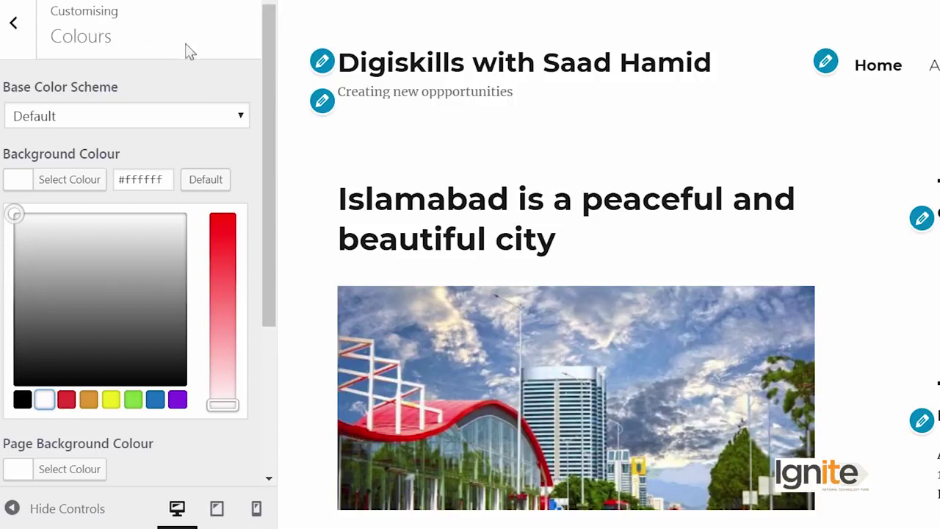
pyautogui.click(13, 23)
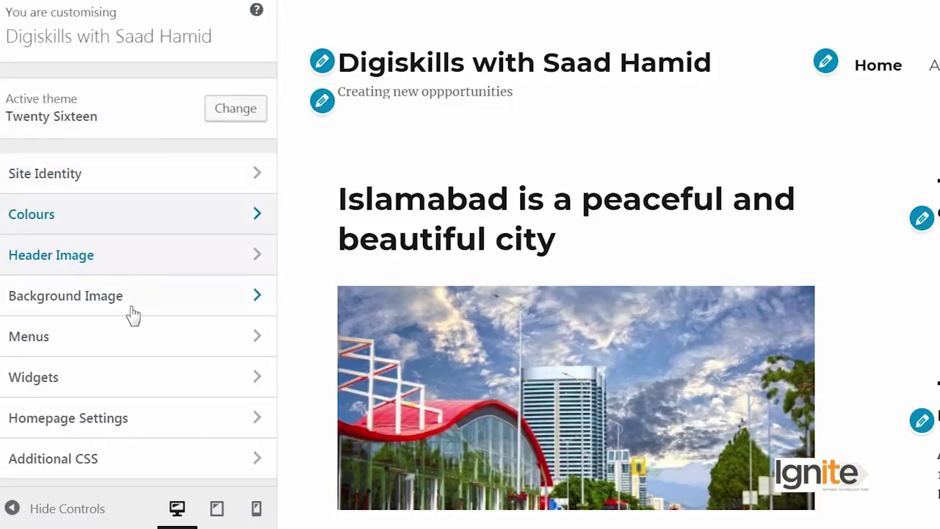
# - Try to crop the Freesample image from the media library and use it as the site logo
pyautogui.click(118, 185)
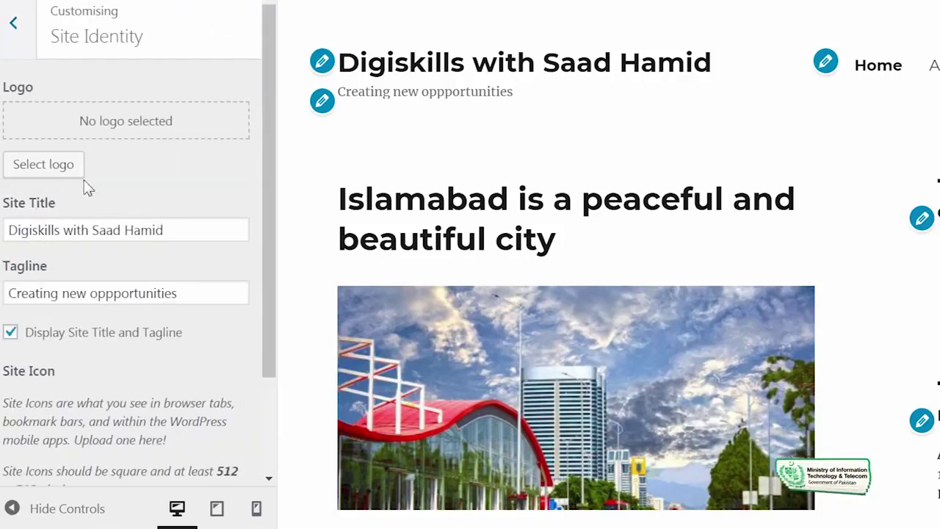
pyautogui.click(42, 168)
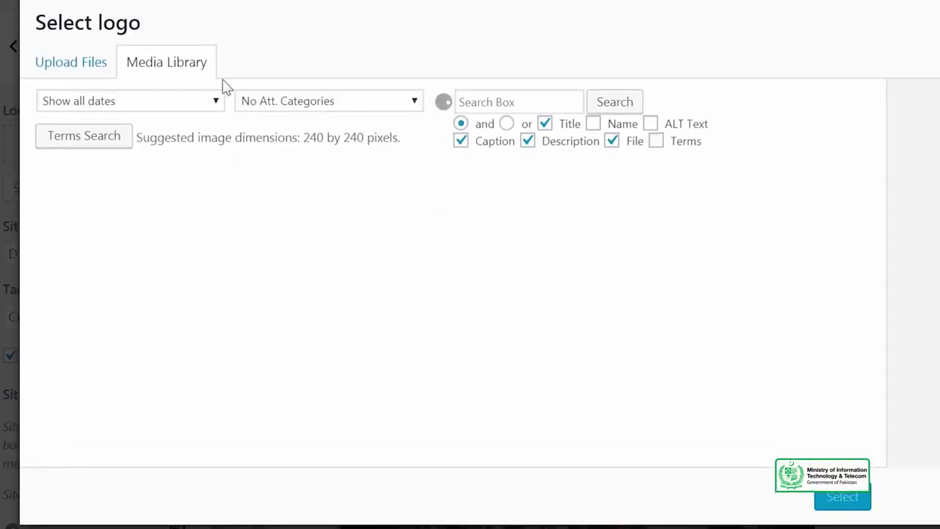
pyautogui.click(103, 65)
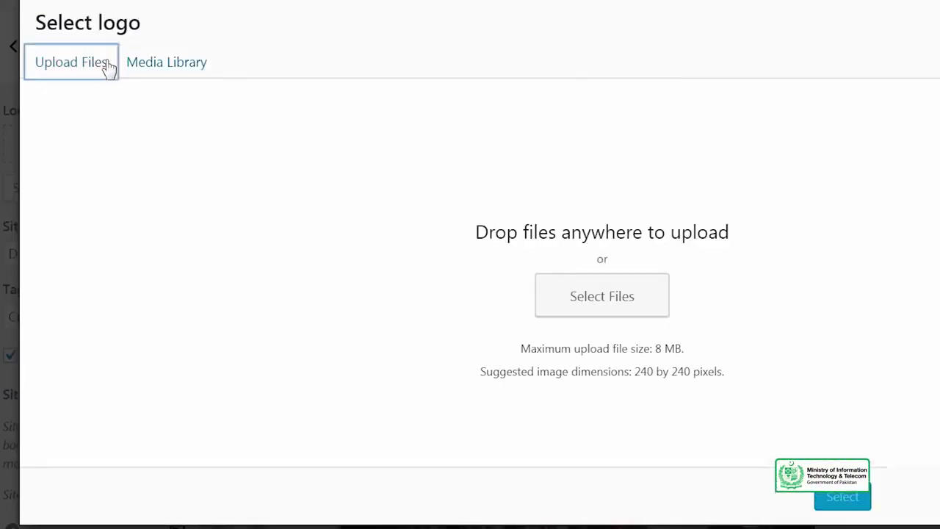
pyautogui.click(195, 72)
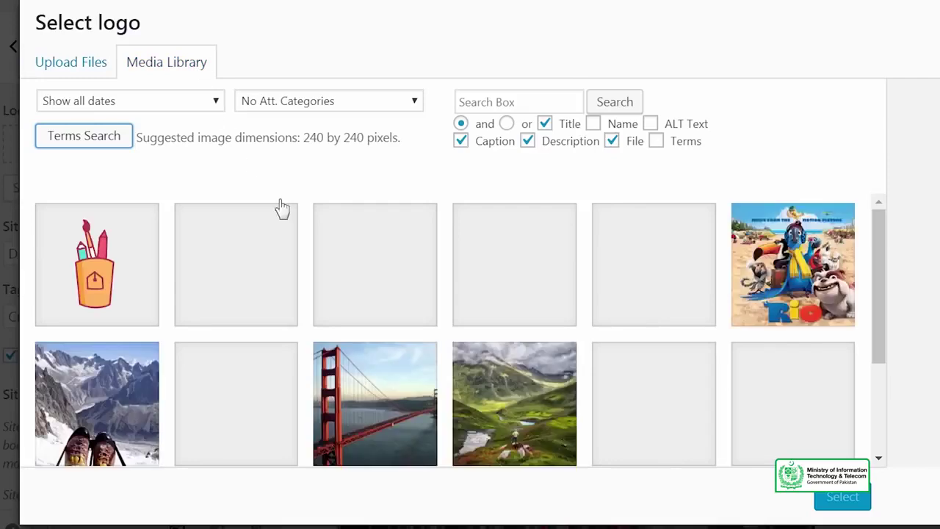
pyautogui.click(149, 249)
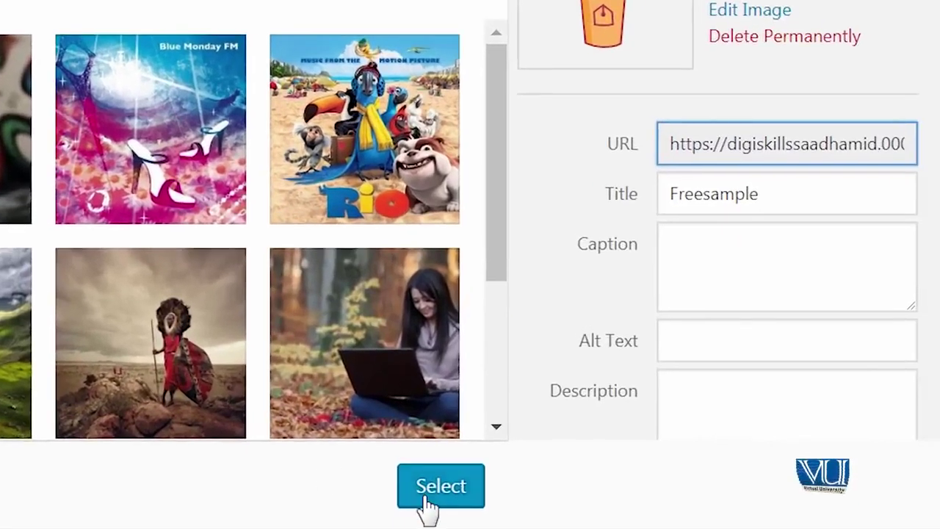
pyautogui.click(835, 503)
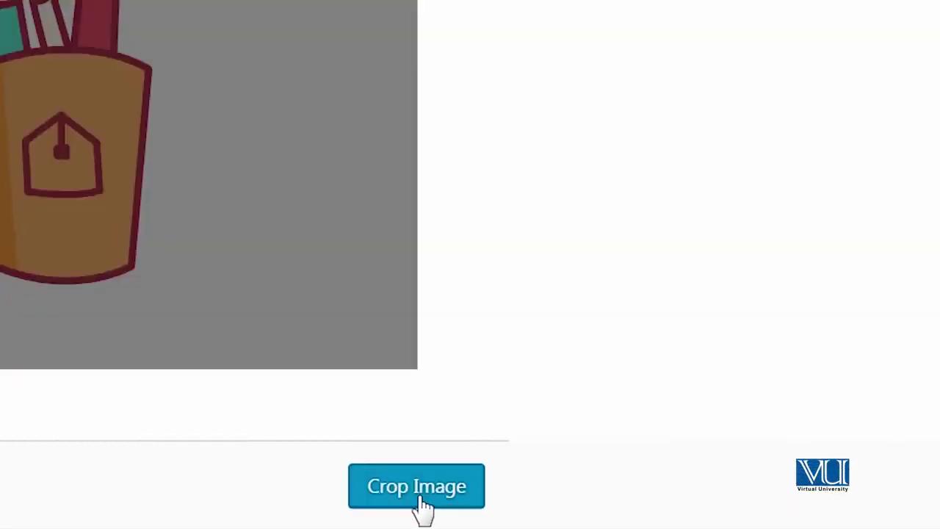
pyautogui.click(423, 494)
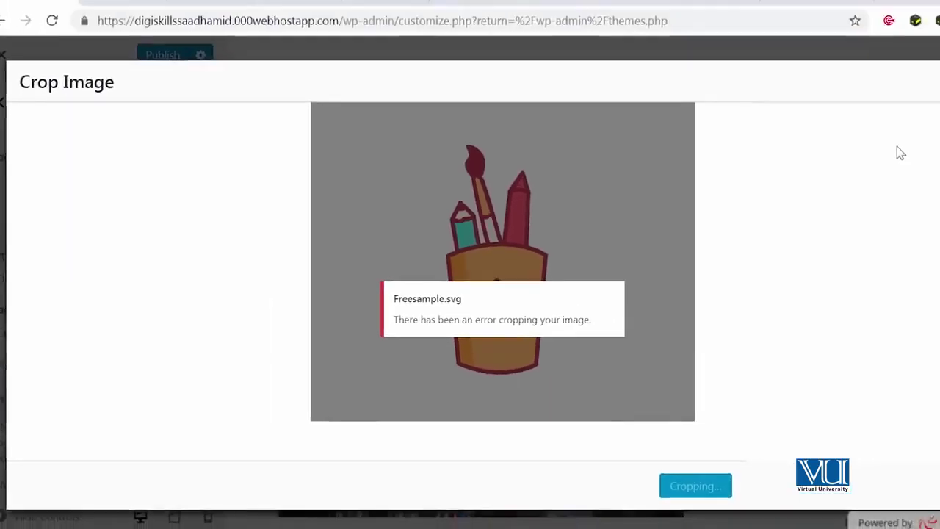
pyautogui.click(927, 98)
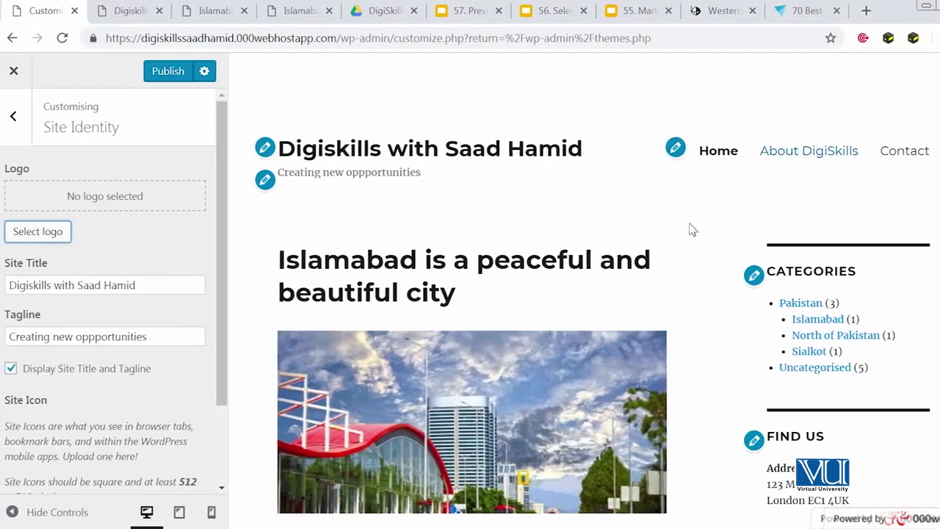
# - Try the boots image mtblanc from the media library, cropped to a square, as the site logo
pyautogui.click(38, 236)
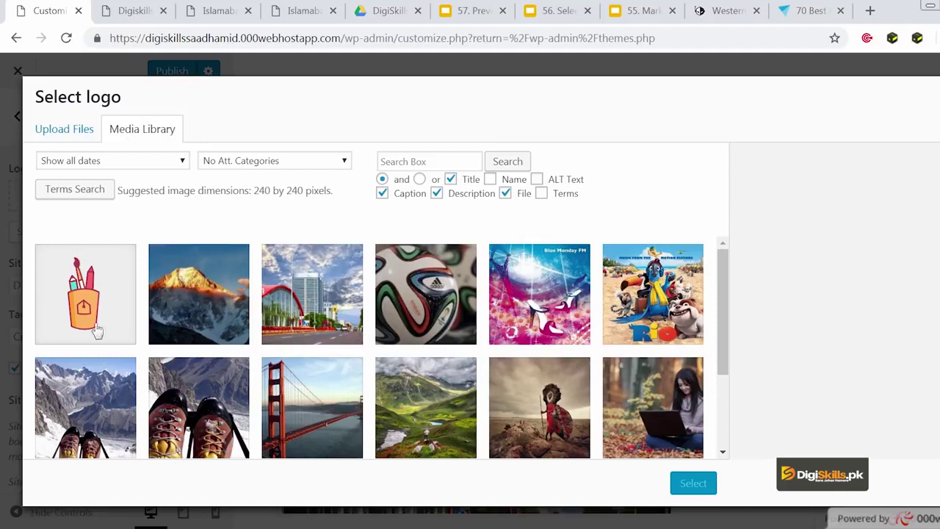
pyautogui.click(199, 404)
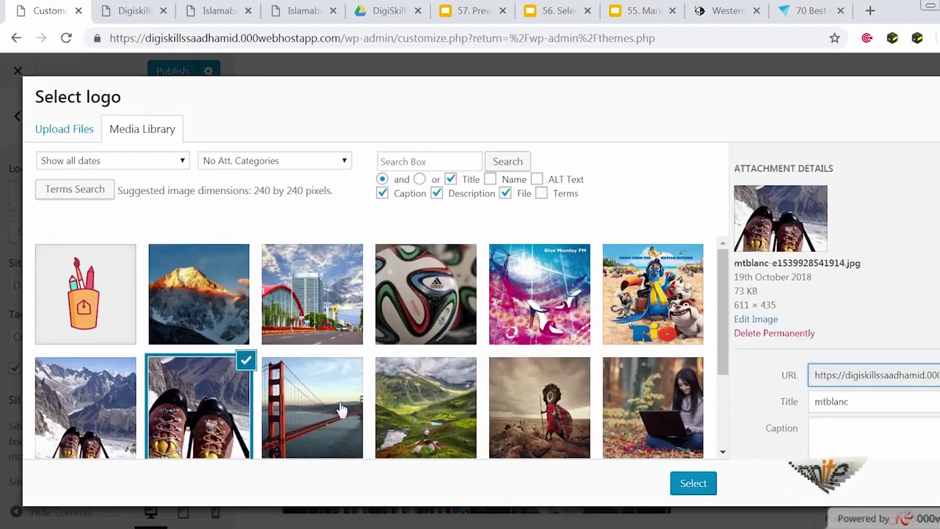
pyautogui.click(691, 484)
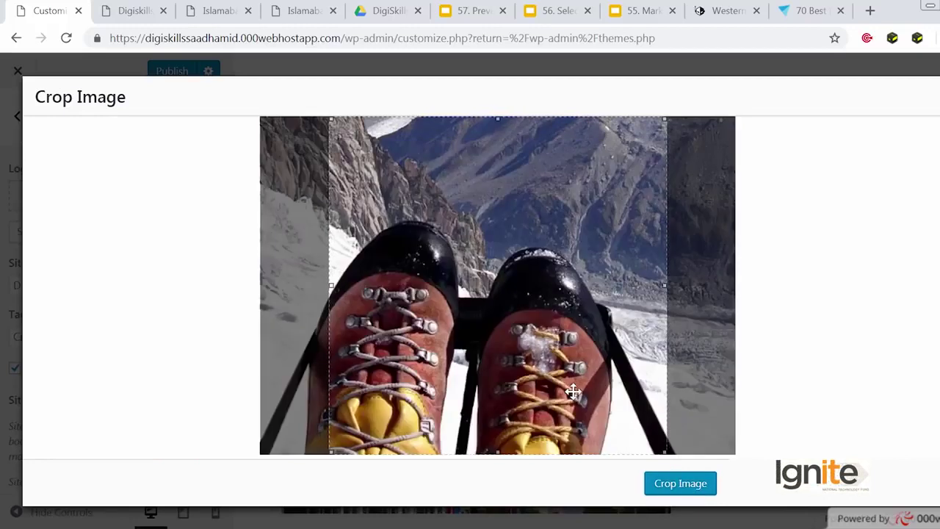
pyautogui.moveTo(571, 393); pyautogui.dragTo(531, 388)
pyautogui.click(680, 486)
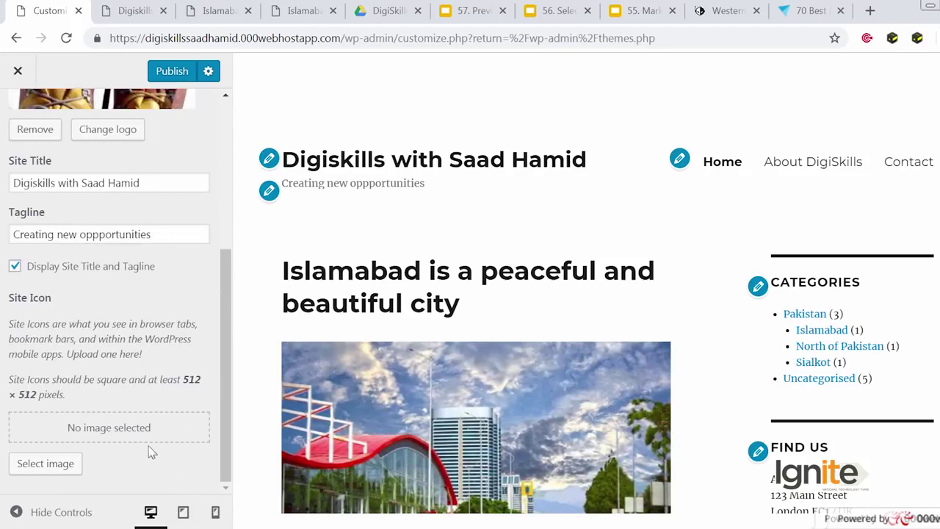
pyautogui.scroll(4, 149, 444)
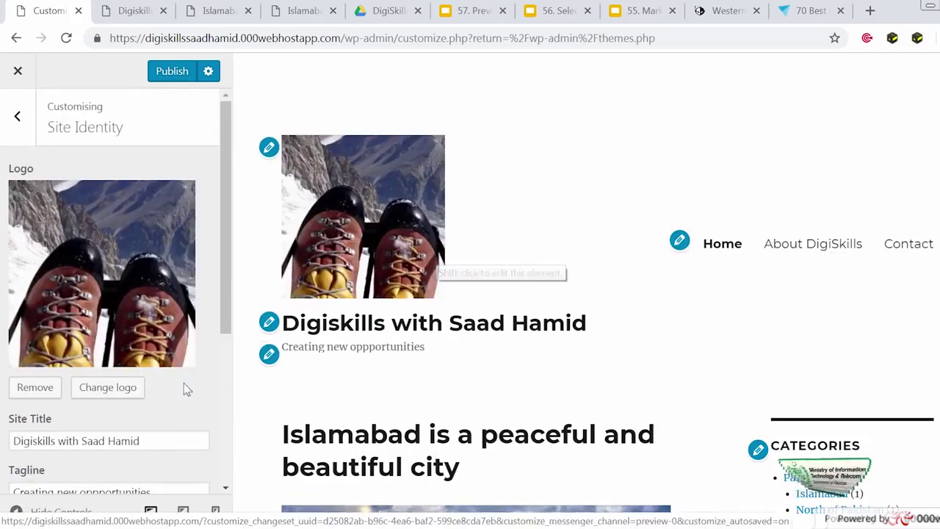
# - Remove the boots image from the site logo
pyautogui.click(40, 388)
pyautogui.scroll(-2, 64, 380)
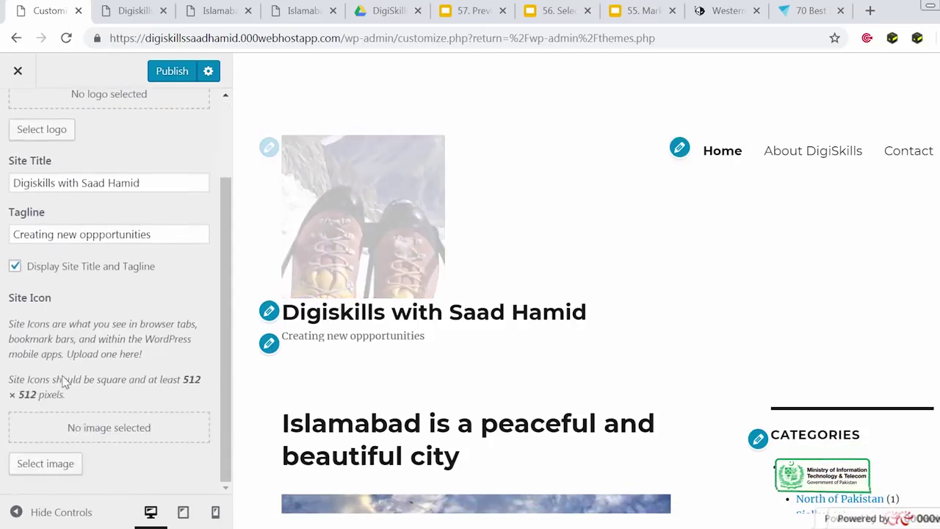
pyautogui.scroll(1, 131, 450)
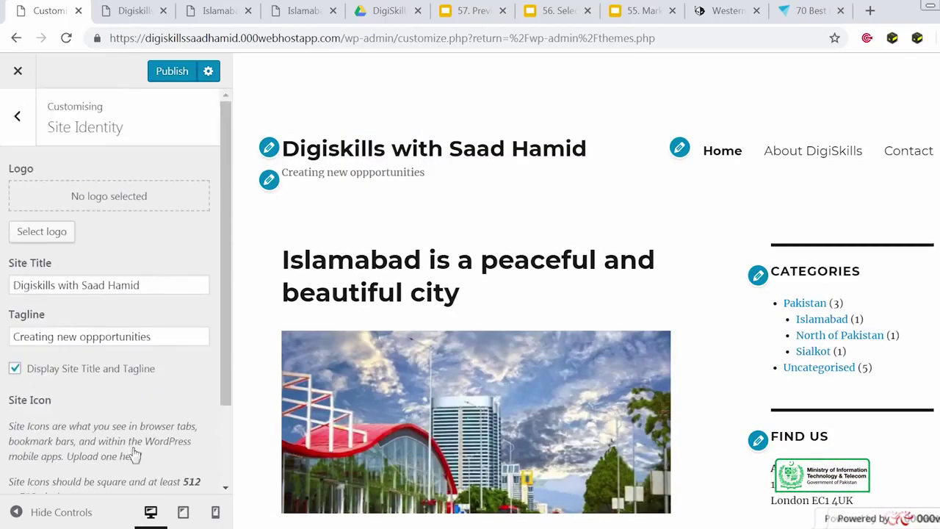
# - Preview the home page at mobile and tablet sizes, and return the preview to desktop size
pyautogui.click(216, 510)
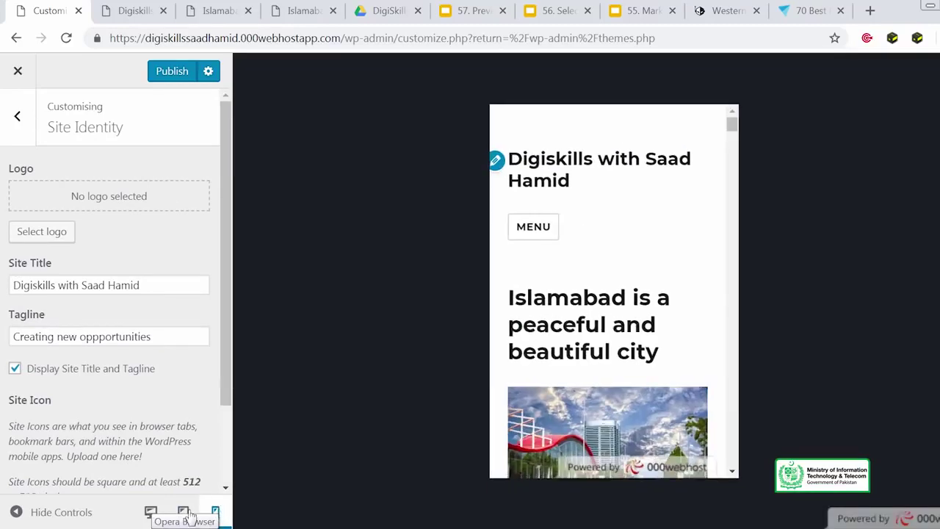
pyautogui.click(185, 510)
pyautogui.click(150, 511)
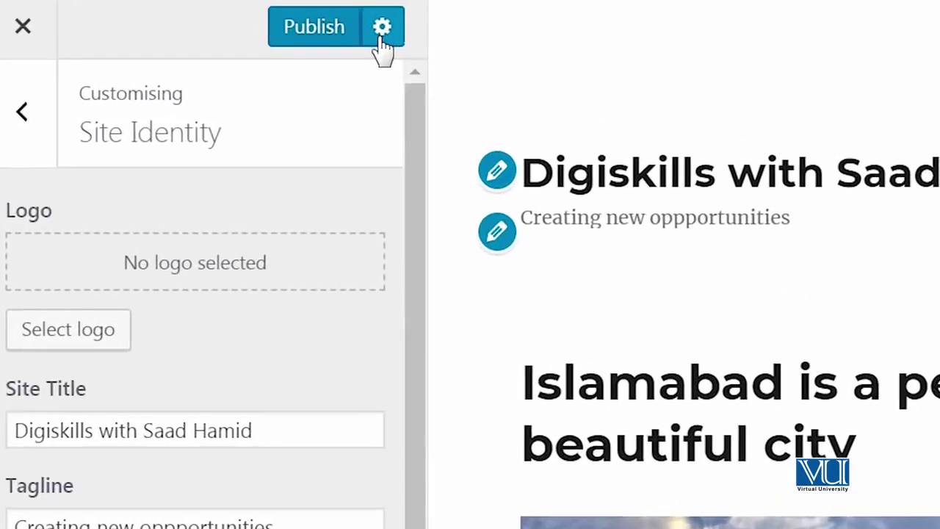
# - Save the customiser changes as a draft and reload the live home page to check whether it is affected
pyautogui.click(381, 33)
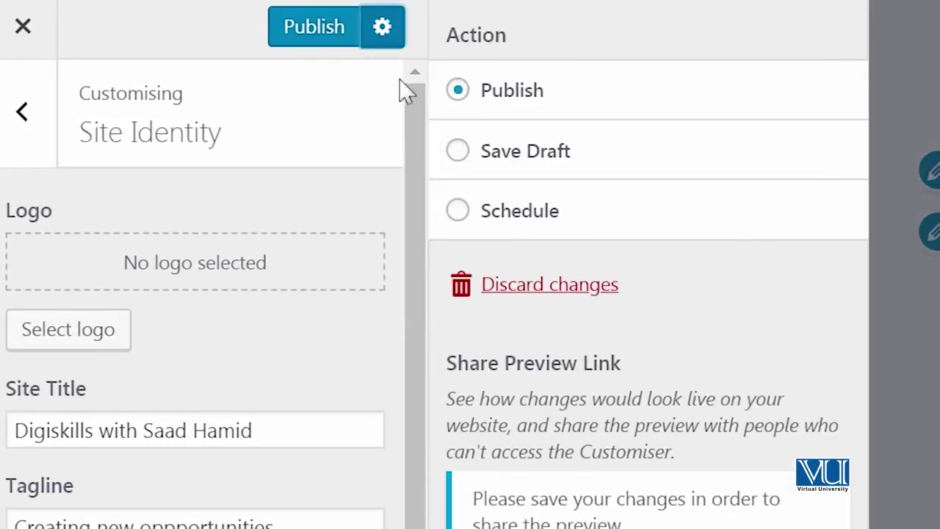
pyautogui.click(519, 154)
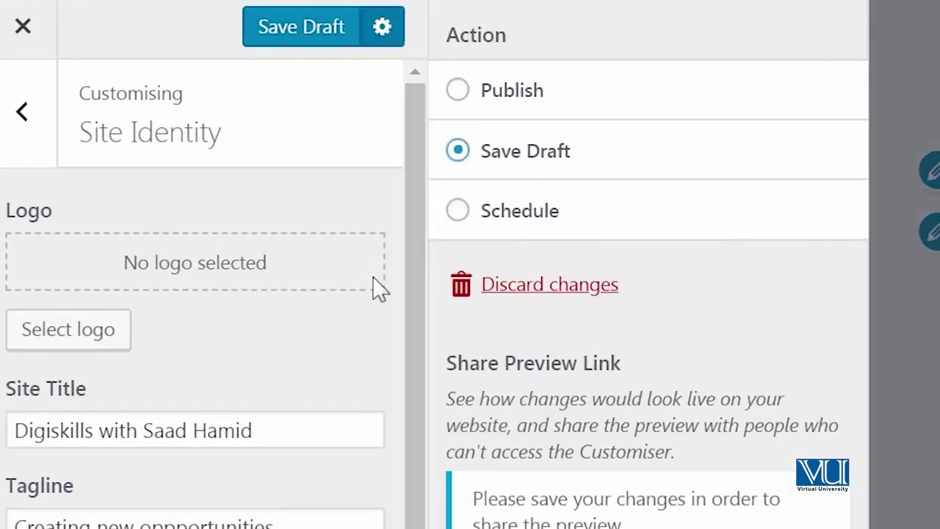
pyautogui.click(325, 37)
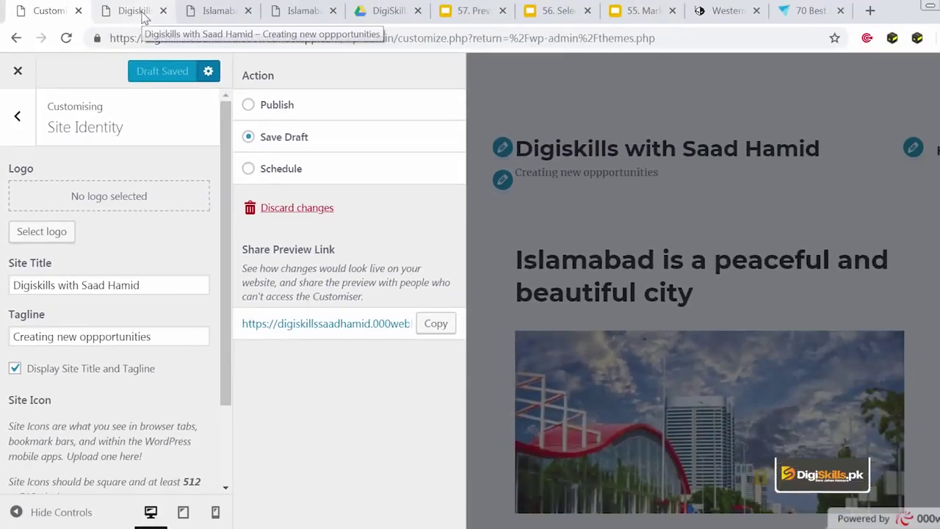
pyautogui.click(144, 14)
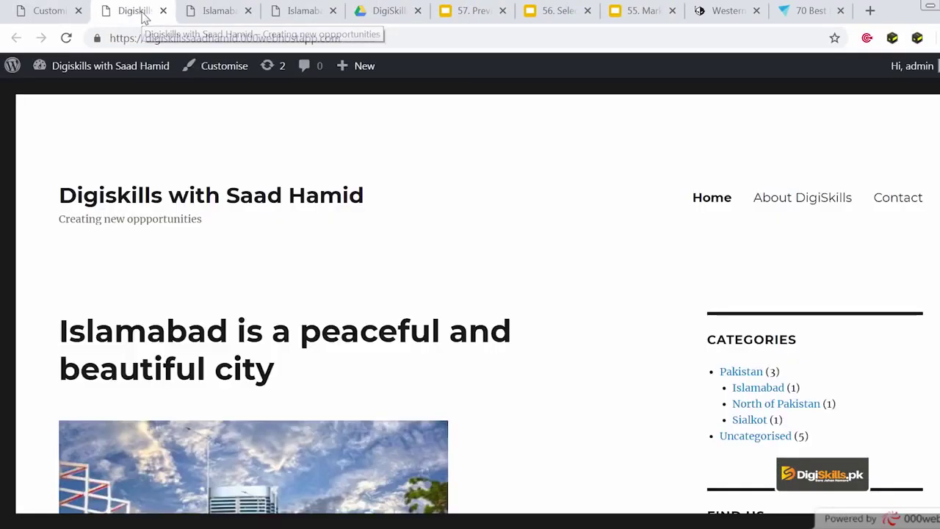
pyautogui.click(69, 40)
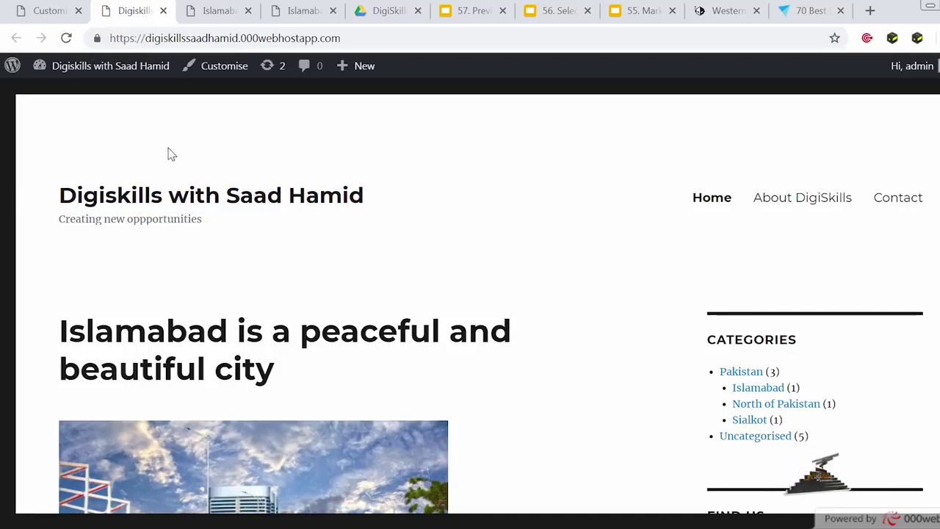
# - Return to the customiser, set the site's background colour to purple and save the change as a draft
pyautogui.click(39, 12)
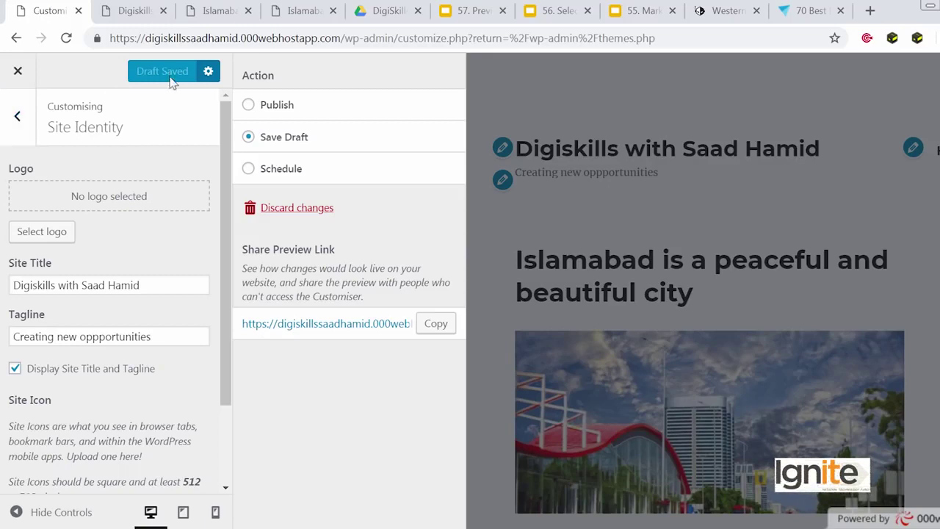
pyautogui.click(30, 136)
pyautogui.click(123, 283)
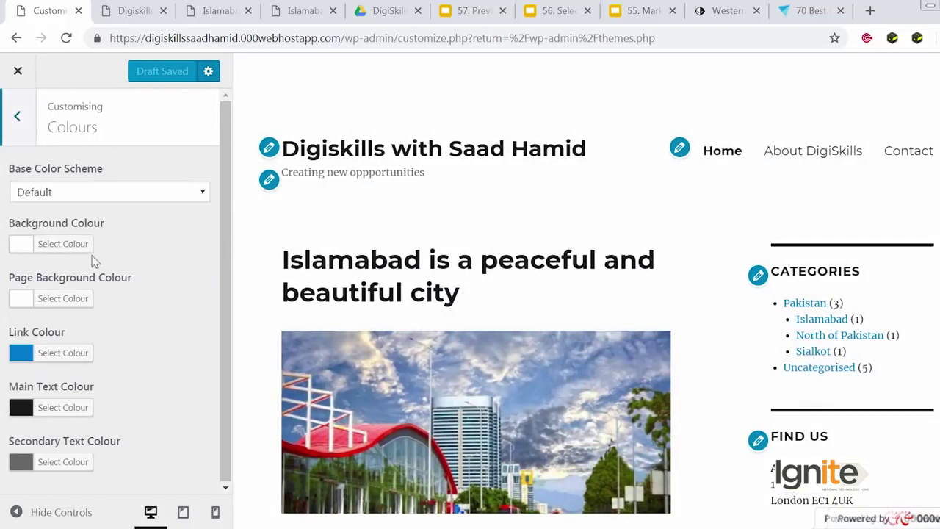
pyautogui.click(63, 244)
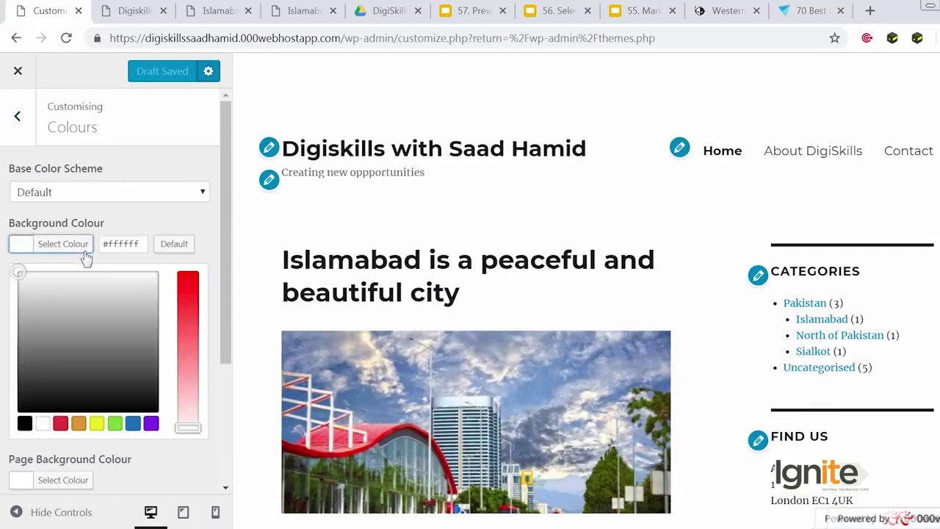
pyautogui.click(151, 423)
pyautogui.click(161, 77)
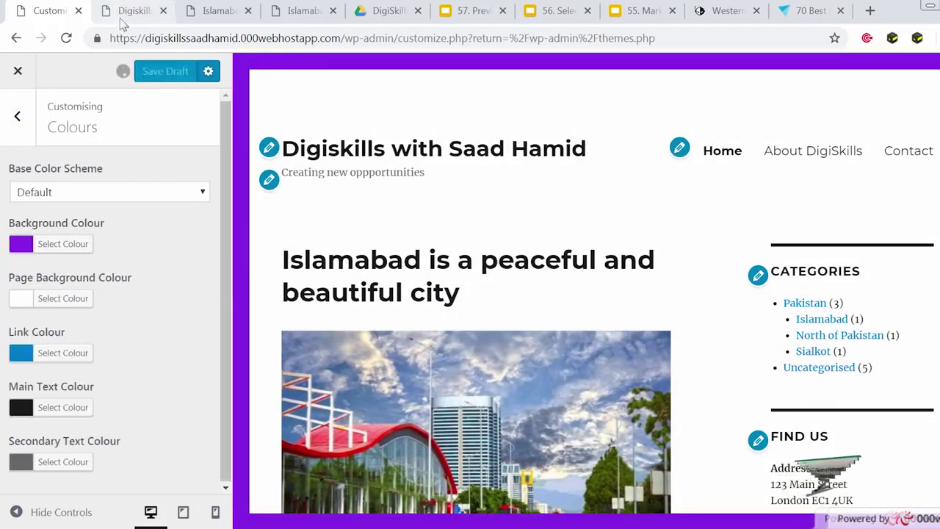
# - Reload the live home page to check its background colour after the draft save
pyautogui.click(145, 11)
pyautogui.click(65, 38)
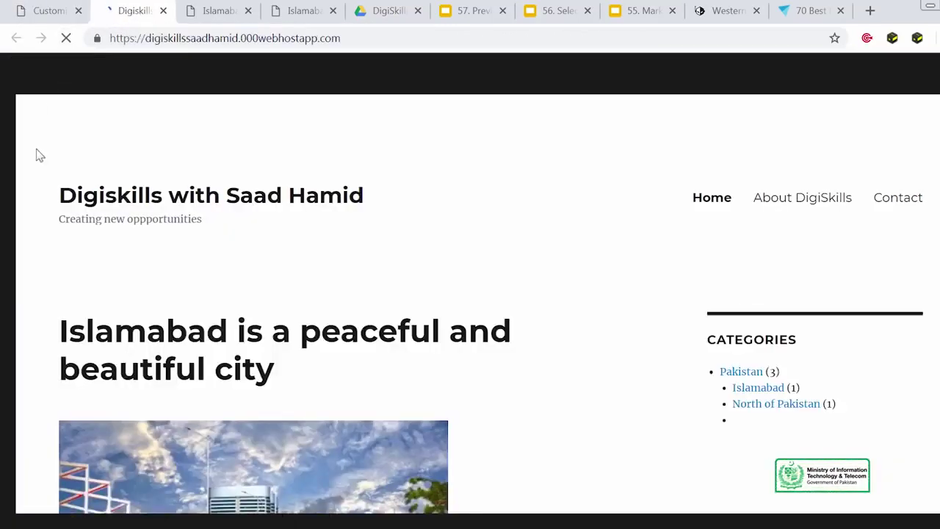
# - Return to the customiser, switch the save action from Save Draft to Publish, and publish the changes
pyautogui.click(49, 14)
pyautogui.click(207, 71)
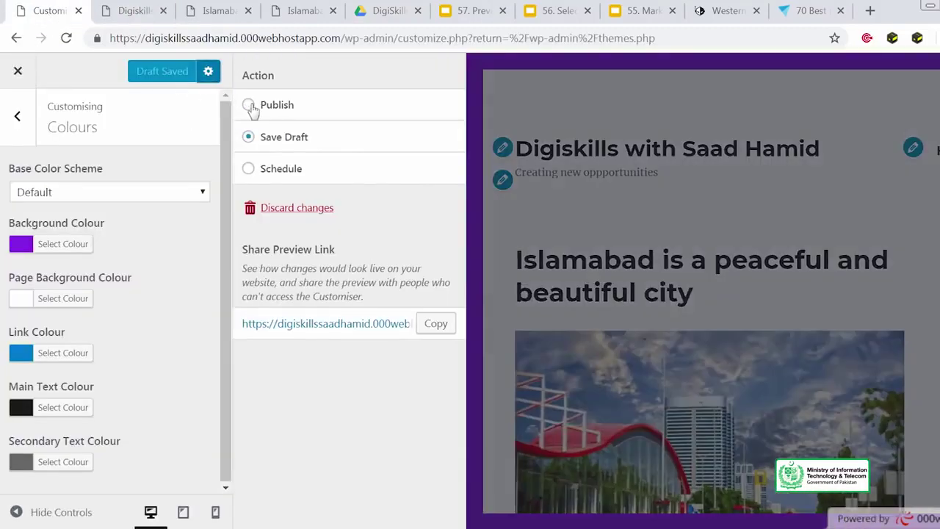
pyautogui.click(247, 105)
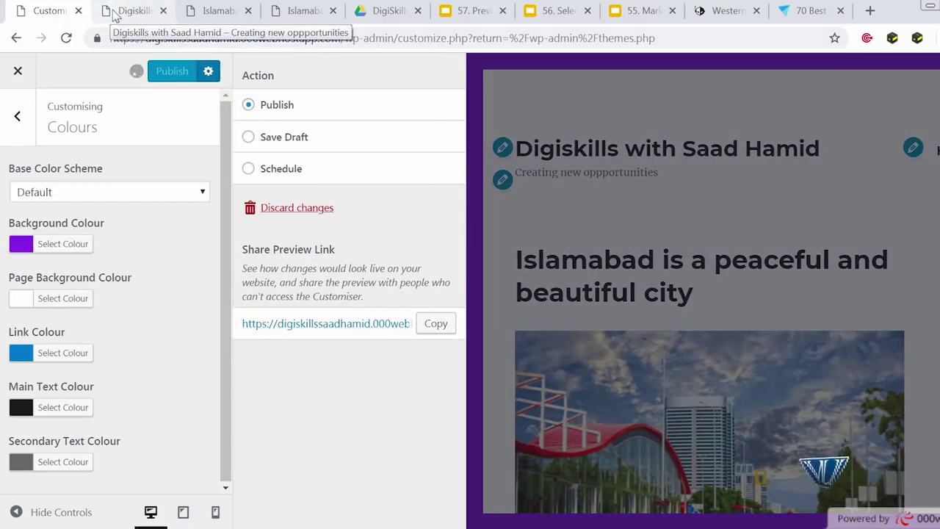
# - Reload the live home page to check the published background colour
pyautogui.click(114, 16)
pyautogui.click(66, 37)
pyautogui.moveTo(55, 73)
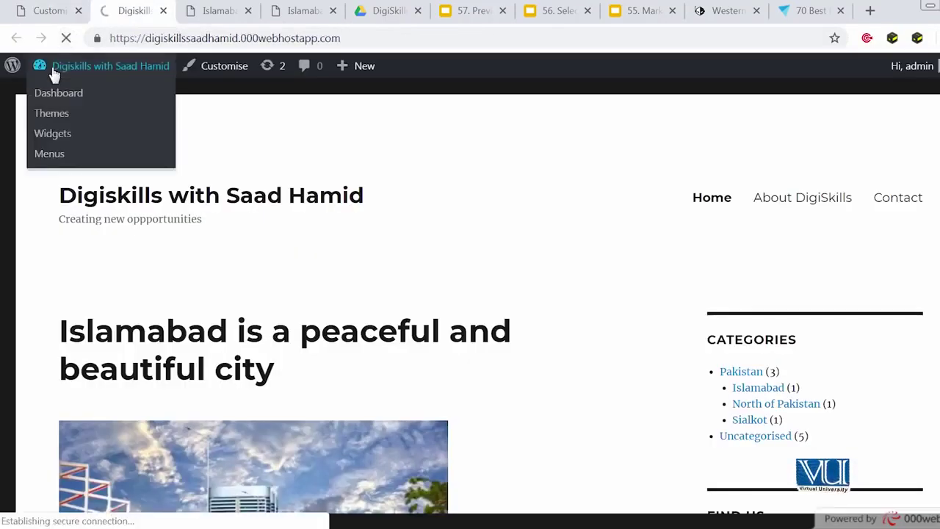